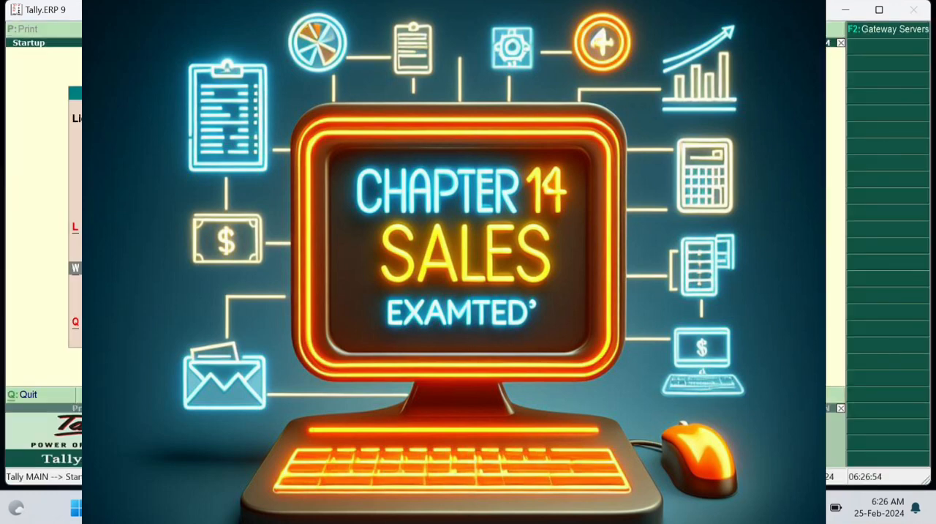
- Open a new Sales voucher in accounting voucher creation
{"action": "key", "text": "Return"}
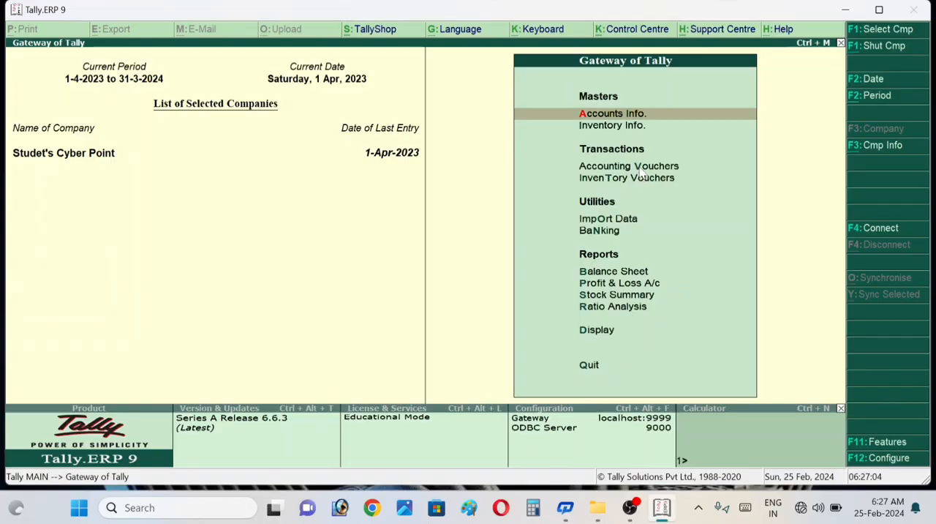
{"action": "left_click", "coordinate": [641, 173]}
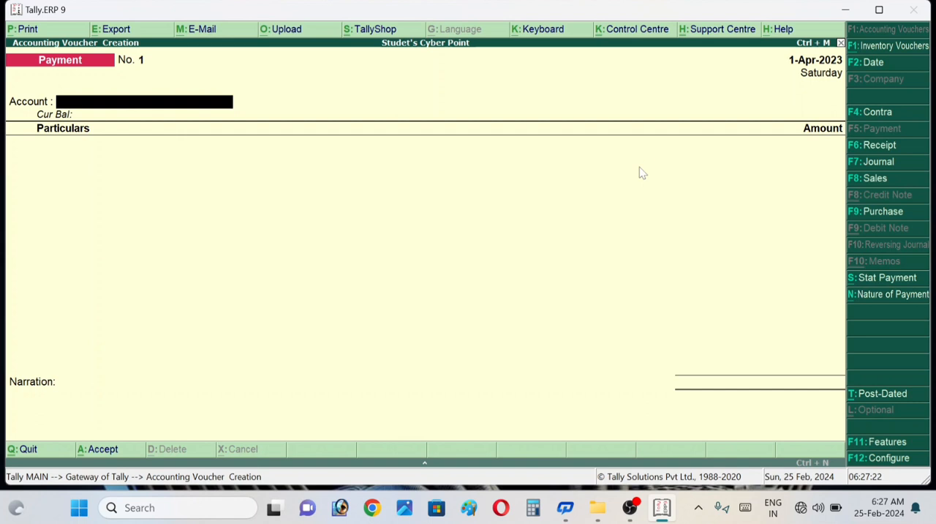
{"action": "key", "text": "F8"}
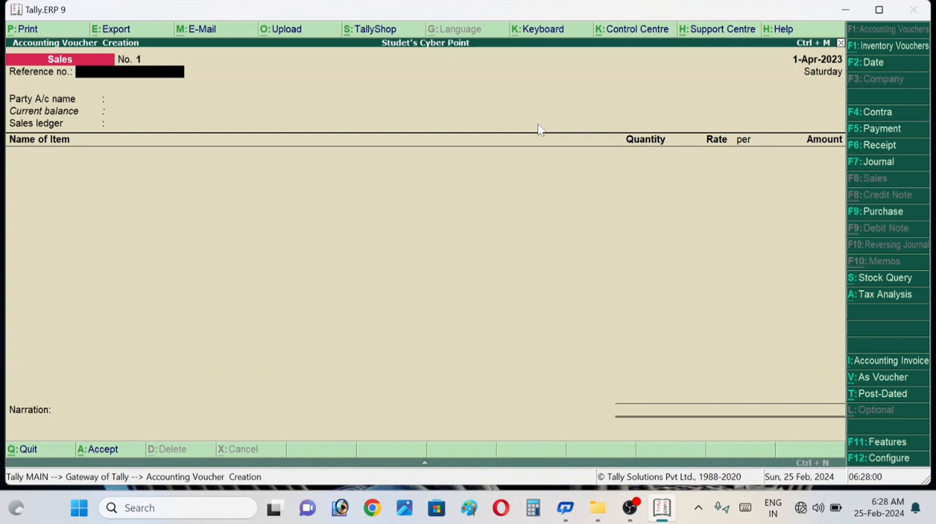
{"action": "key", "text": "Return"}
{"action": "key", "text": "Return"}
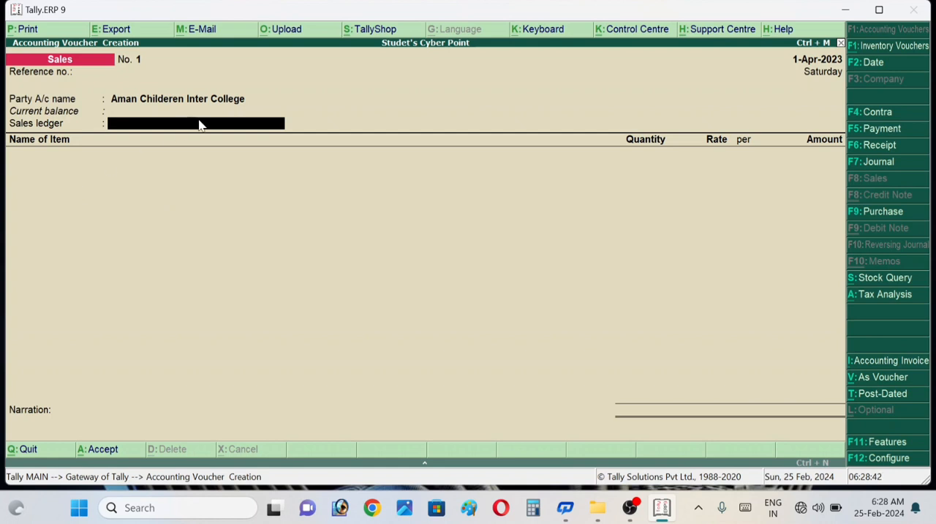
{"action": "left_click", "coordinate": [235, 102]}
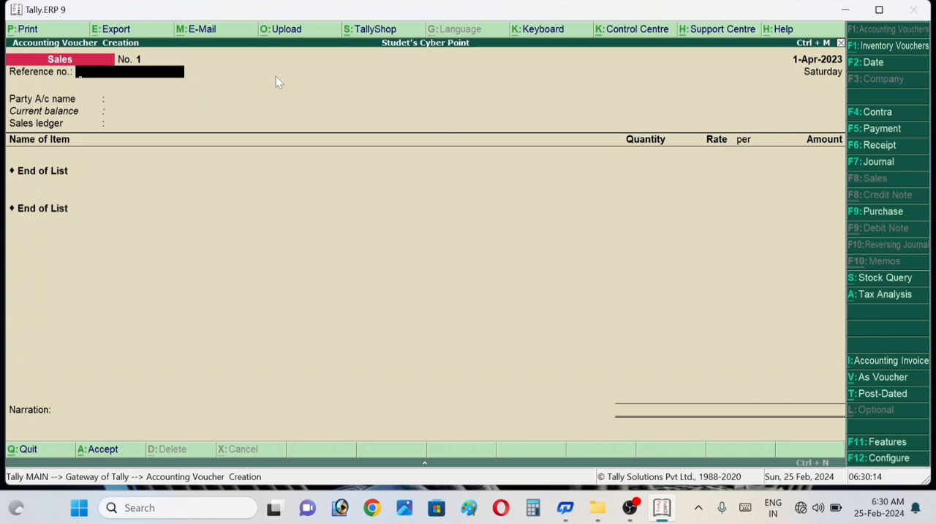
- Enter 0012 as the sales voucher's reference number and choose Cash as the party account
{"action": "type", "text": "0012"}
{"action": "key", "text": "Return"}
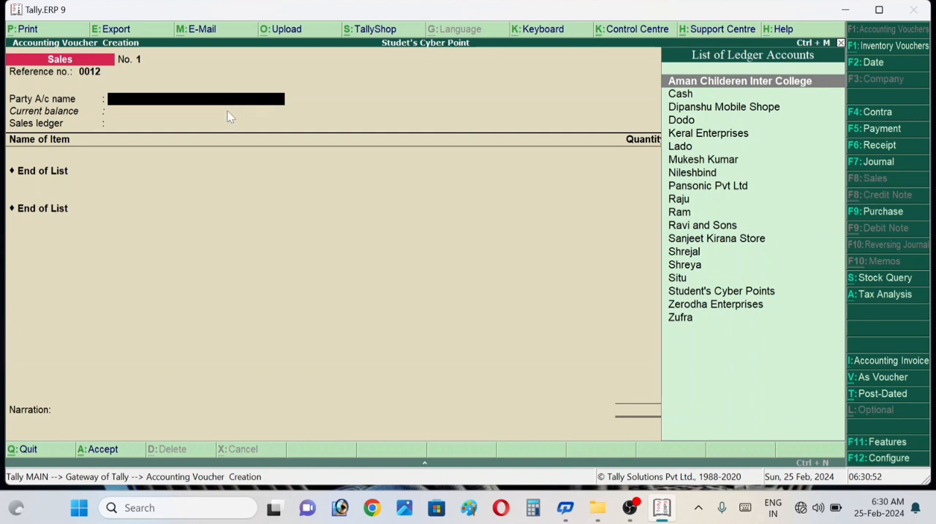
{"action": "type", "text": "C"}
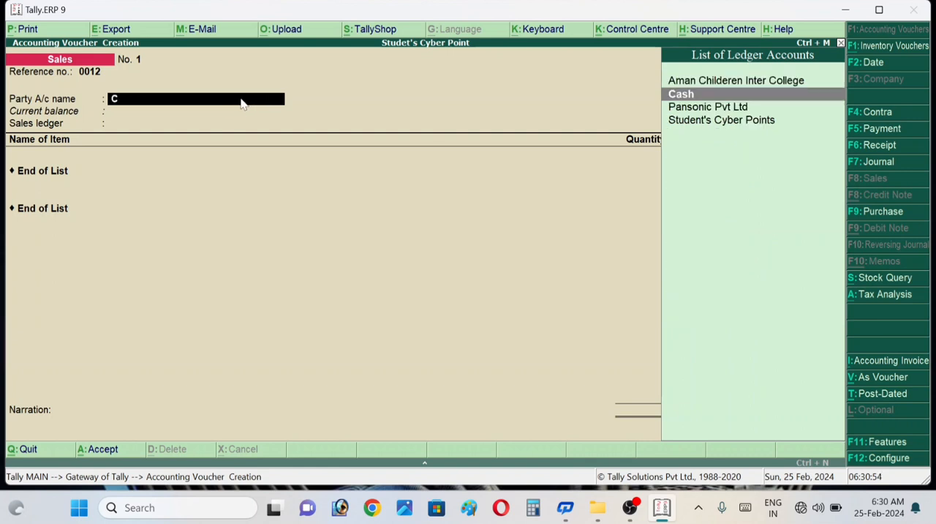
{"action": "type", "text": "a"}
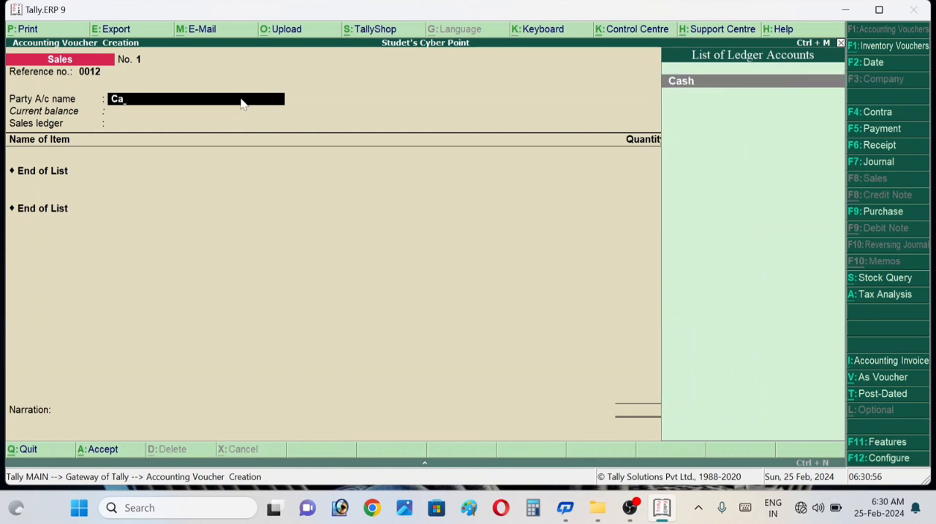
{"action": "key", "text": "Return"}
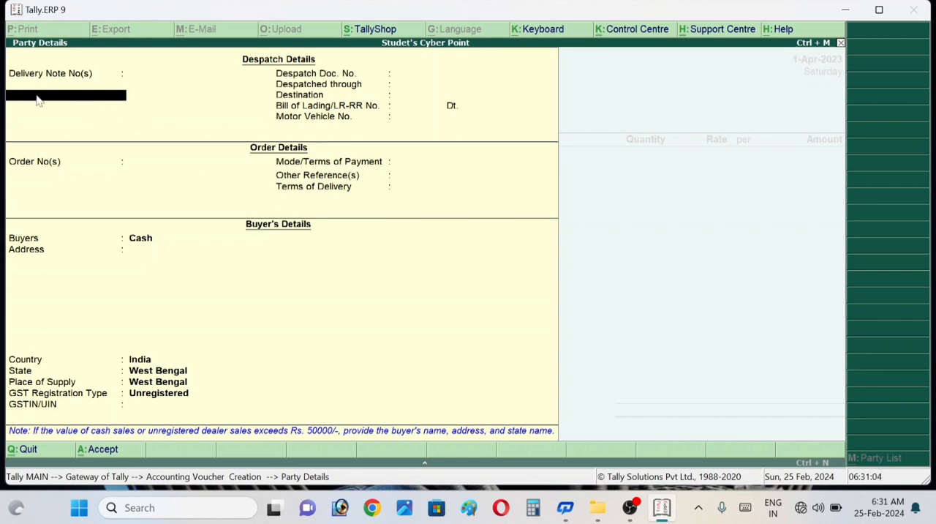
- Enter "aman children inter collage" and its locality as two delivery note lines, both dated 1-Apr-2023
{"action": "type", "text": "aman child"}
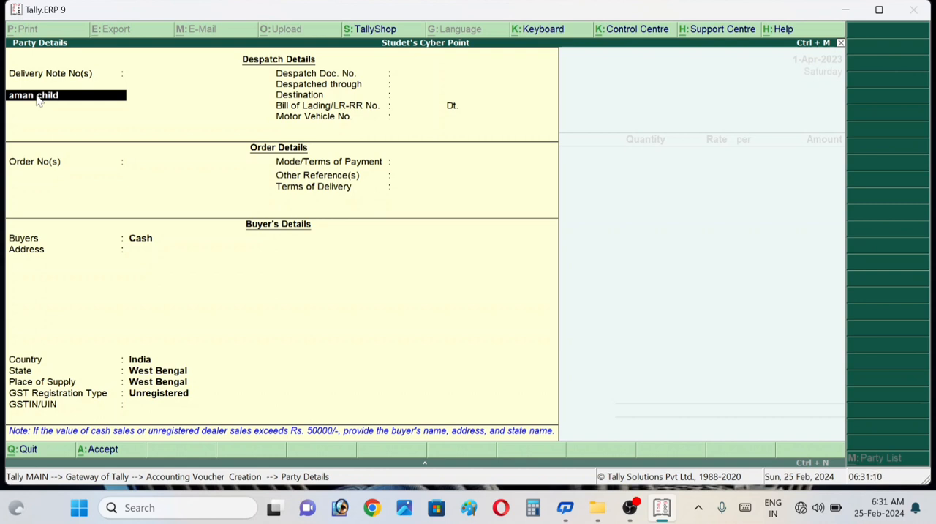
{"action": "type", "text": "ren inter collage"}
{"action": "key", "text": "Return"}
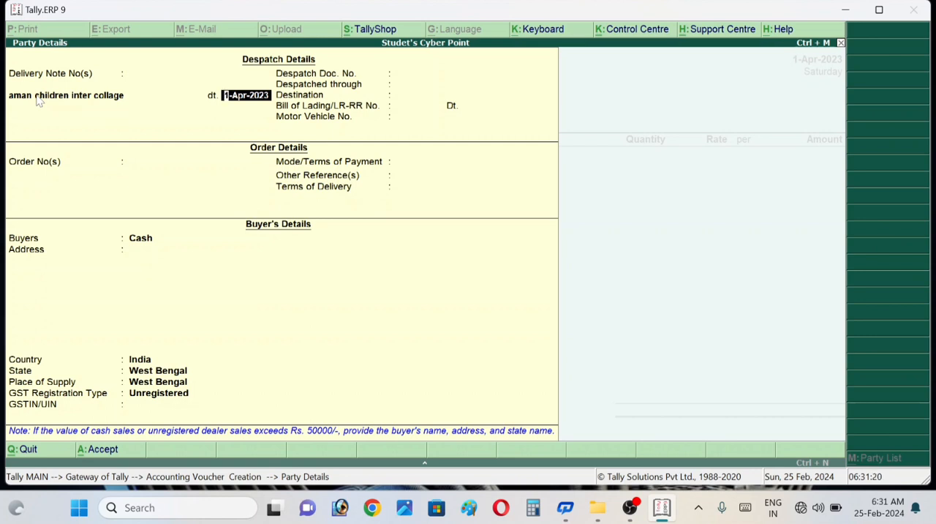
{"action": "key", "text": "Return"}
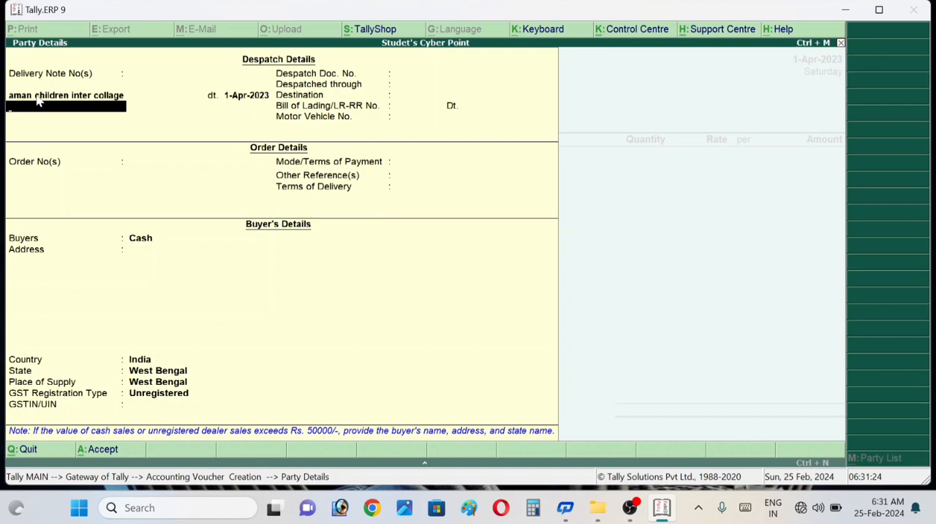
{"action": "type", "text": "siswar"}
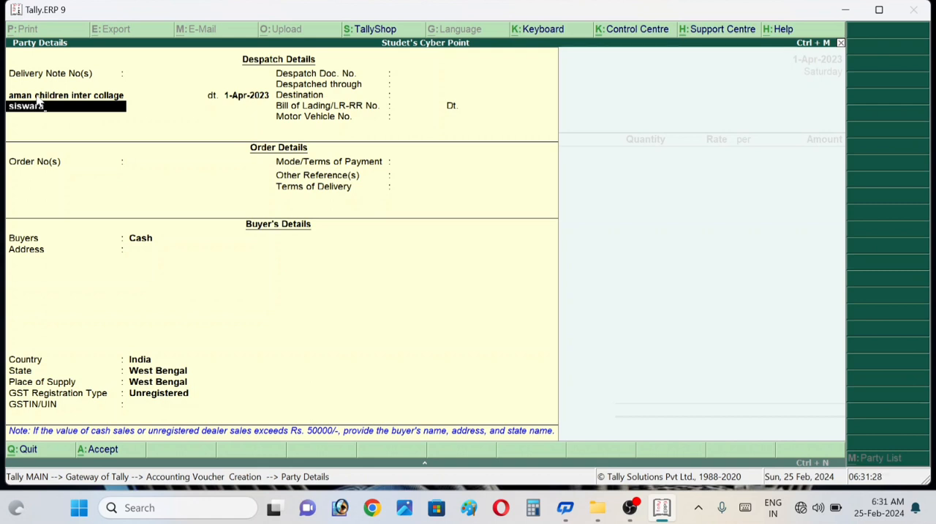
{"action": "key", "text": "Return"}
- Leave the remaining despatch details and all order details blank and proceed to the buyer's details
{"action": "key", "text": "Return"}
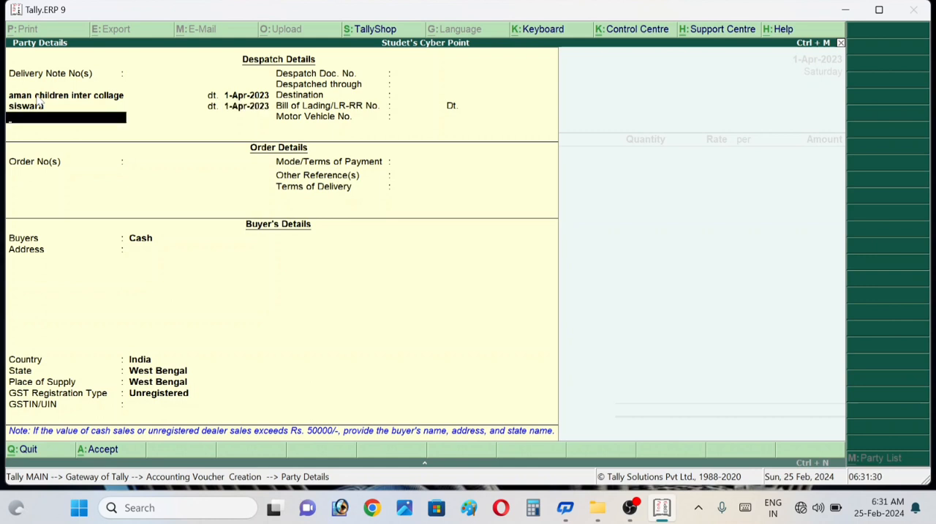
{"action": "key", "text": "Return"}
{"action": "key", "text": "Return"}
{"action": "key", "text": "Return"}
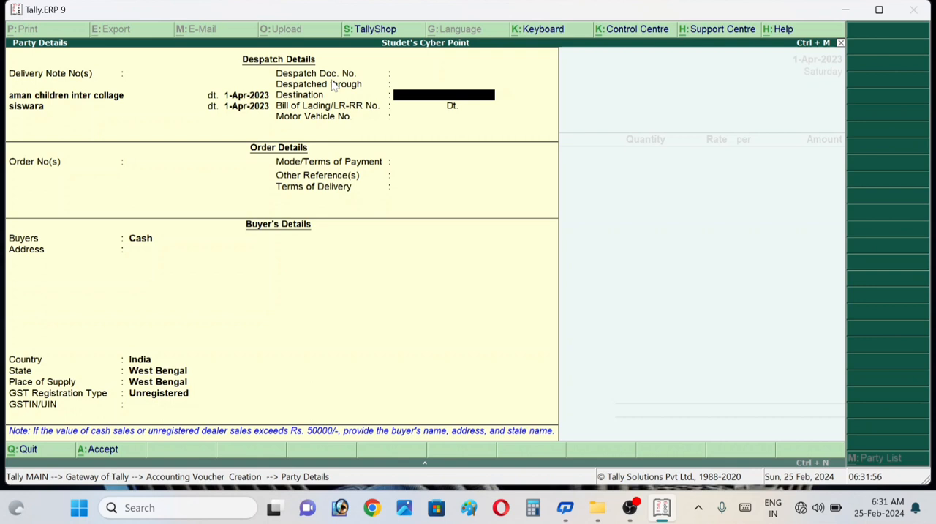
{"action": "key", "text": "Return"}
{"action": "key", "text": "Return"}
{"action": "key", "text": "Return"}
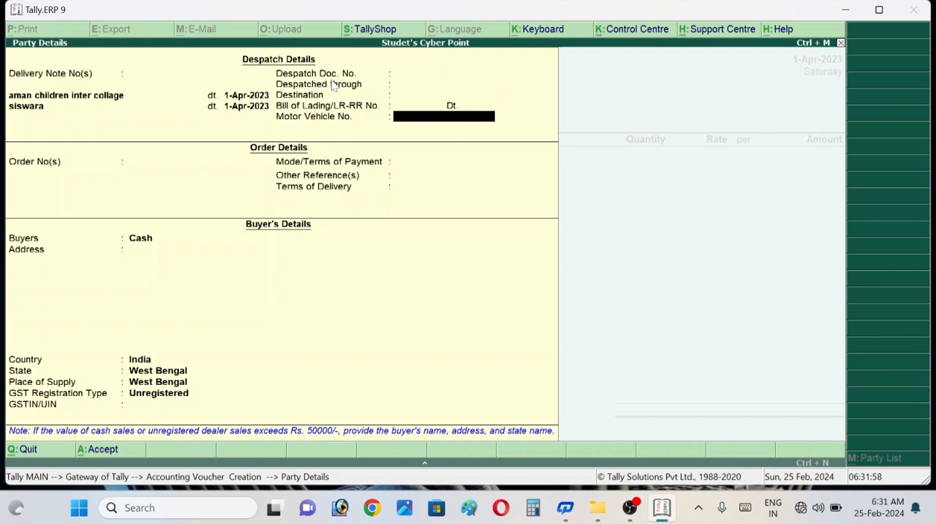
{"action": "key", "text": "Return"}
- Keep Cash as the buyer and fill in the buyer's address
{"action": "key", "text": "Return"}
{"action": "key", "text": "Return"}
{"action": "key", "text": "Return"}
{"action": "key", "text": "Return"}
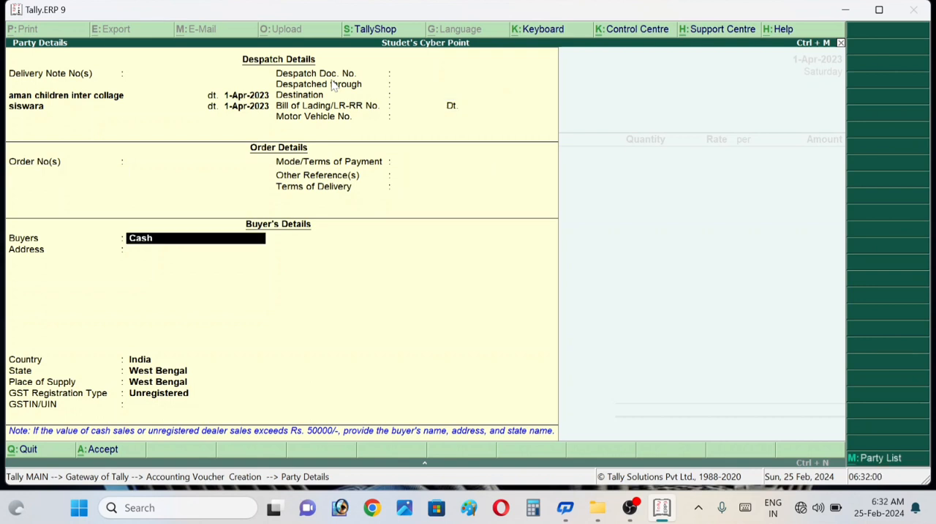
{"action": "key", "text": "Return"}
{"action": "key", "text": "Return"}
{"action": "key", "text": "Return"}
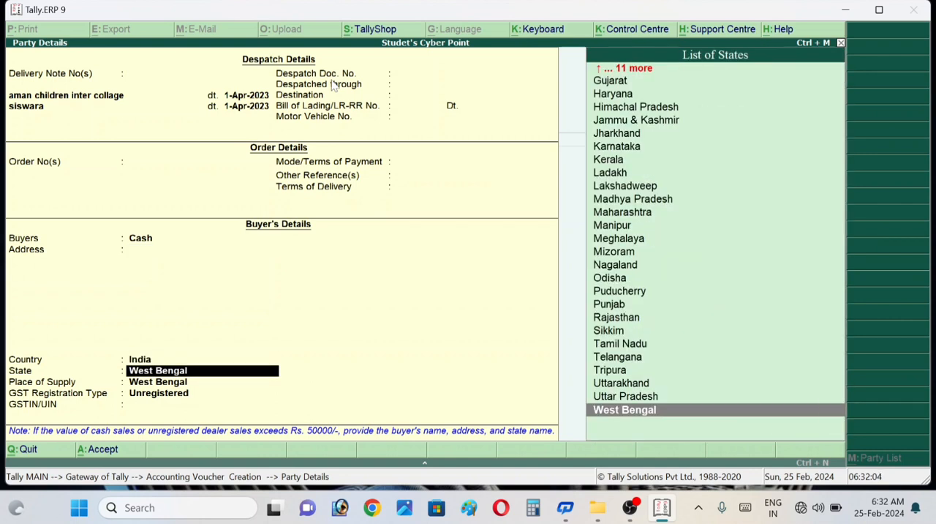
{"action": "key", "text": "BackSpace"}
{"action": "key", "text": "BackSpace"}
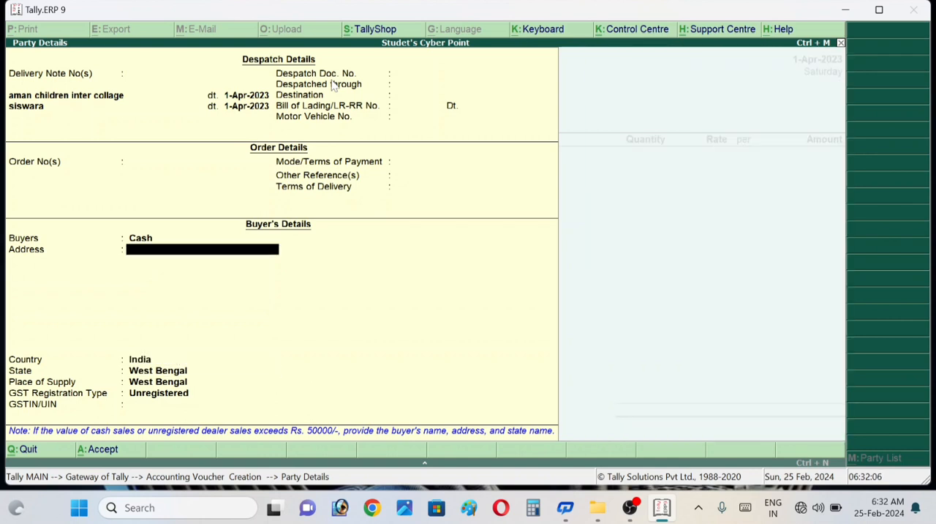
{"action": "type", "text": "Siswara Narve a"}
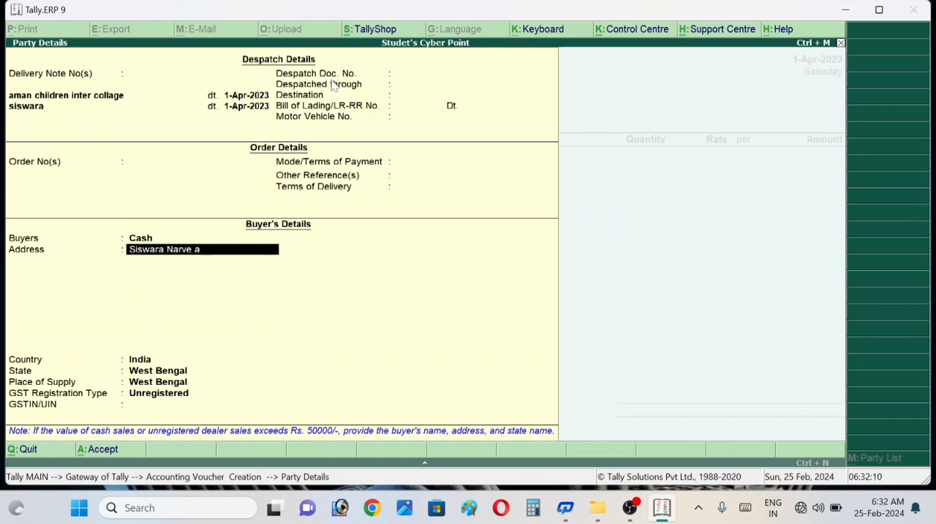
{"action": "key", "text": "BackSpace"}
{"action": "type", "text": "Azamgarh"}
{"action": "key", "text": "Return"}
- Set the buyer's state and place of supply to Uttar Pradesh, keep the GST registration type Unregistered, and accept the party details
{"action": "key", "text": "Return"}
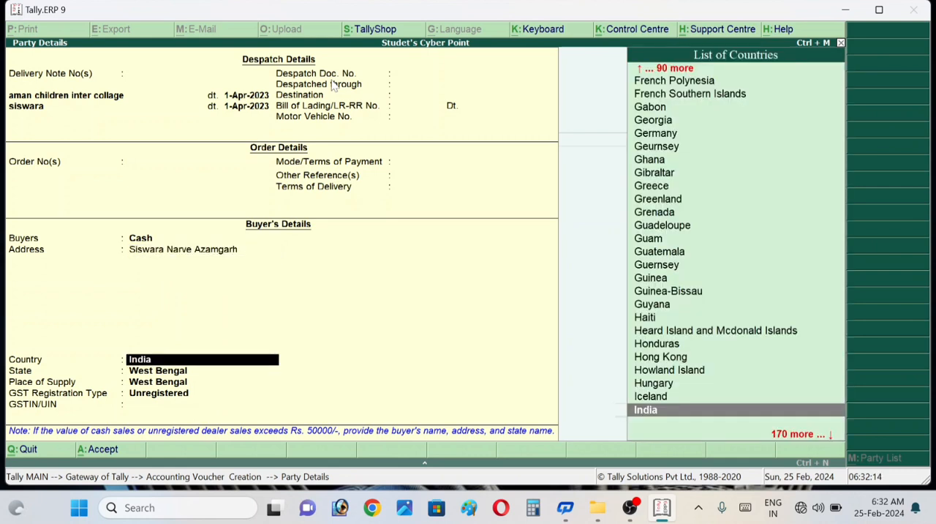
{"action": "key", "text": "Return"}
{"action": "type", "text": "Utt"}
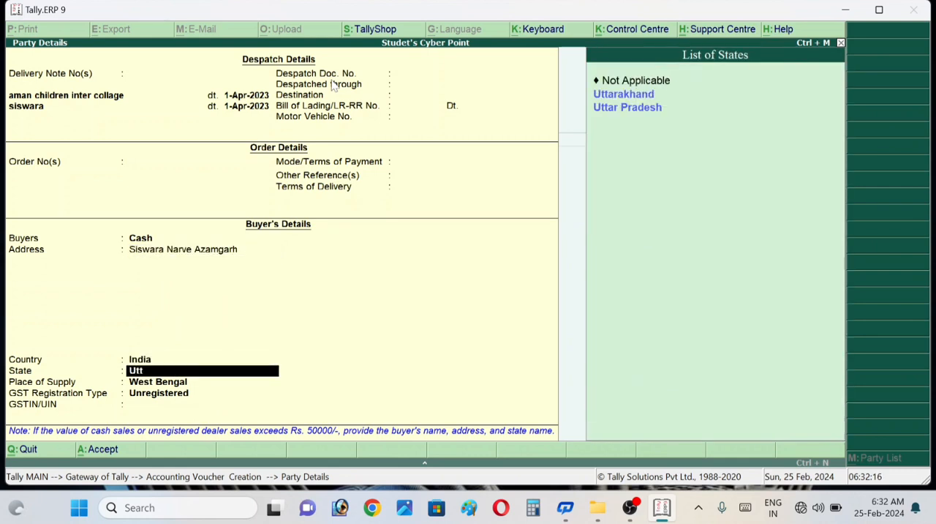
{"action": "key", "text": "Down"}
{"action": "key", "text": "Down"}
{"action": "key", "text": "Return"}
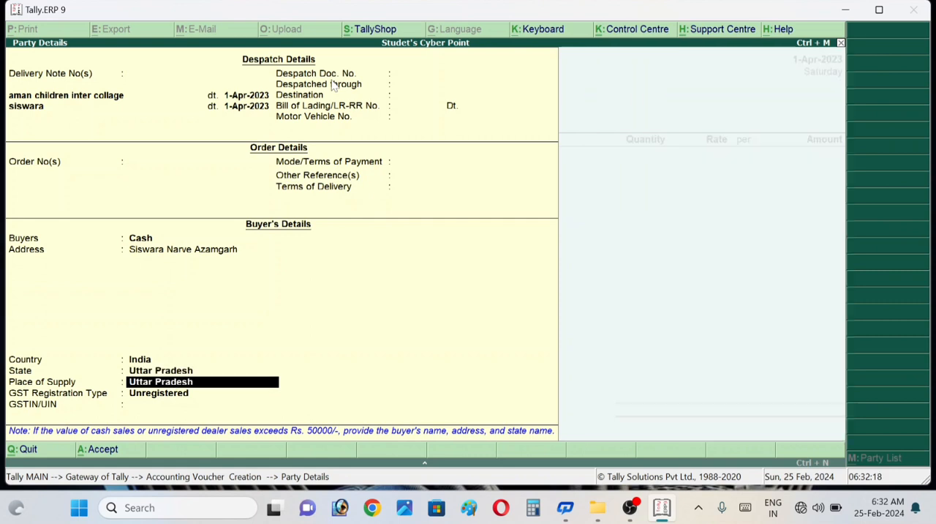
{"action": "key", "text": "Return"}
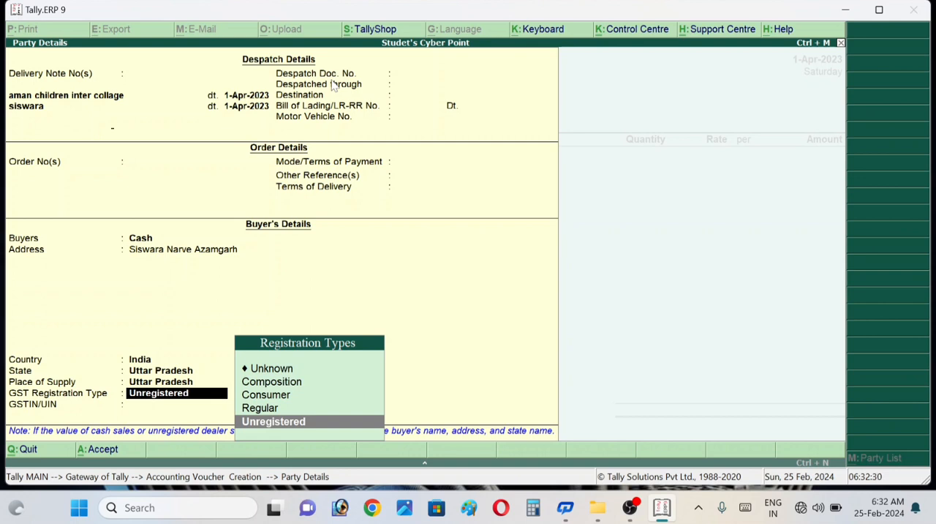
{"action": "key", "text": "Return"}
{"action": "key", "text": "Return"}
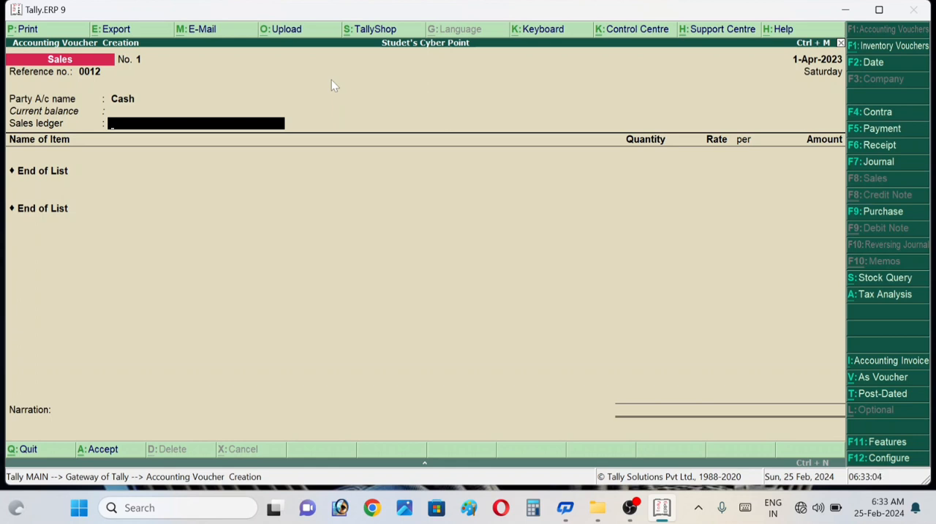
- Start a new sales ledger from the voucher, named Sales Exampted and grouped under Sales Accounts
{"action": "key", "text": "alt+c"}
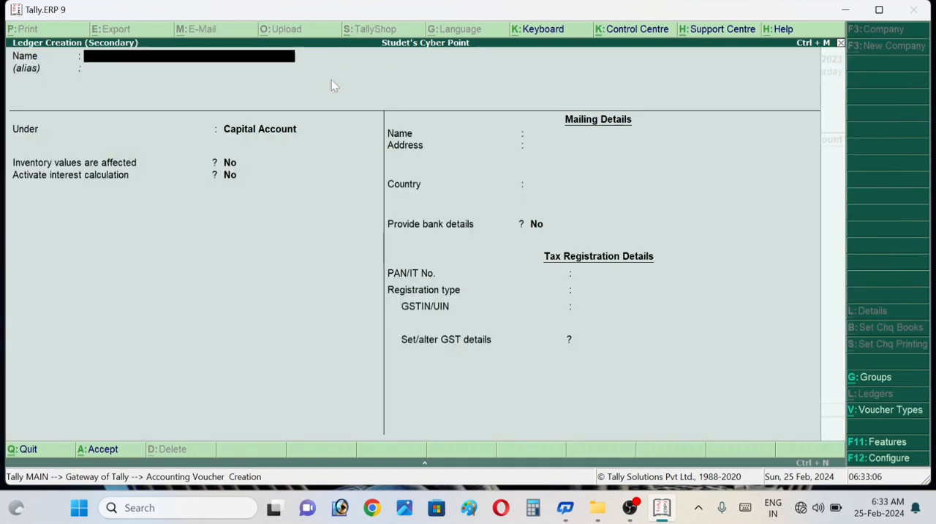
{"action": "type", "text": "Sale"}
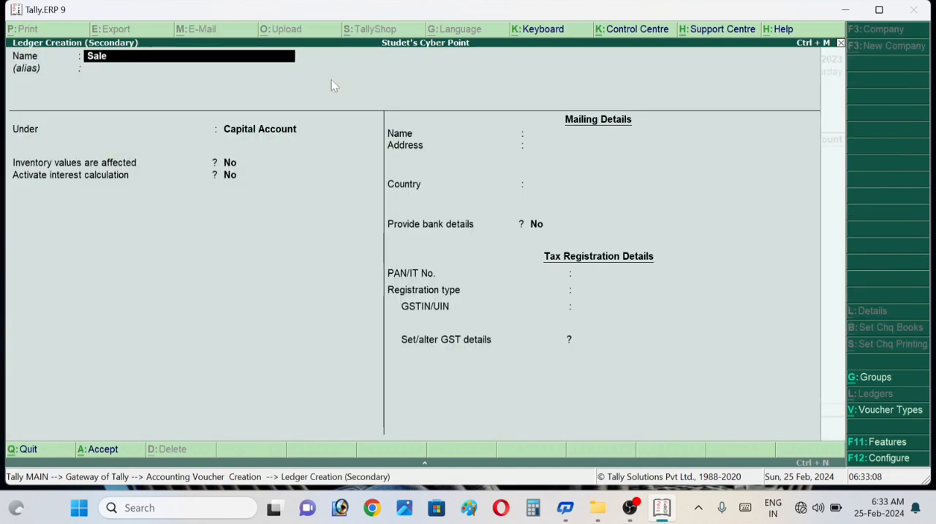
{"action": "type", "text": "s exampted"}
{"action": "key", "text": "Return"}
{"action": "key", "text": "Return"}
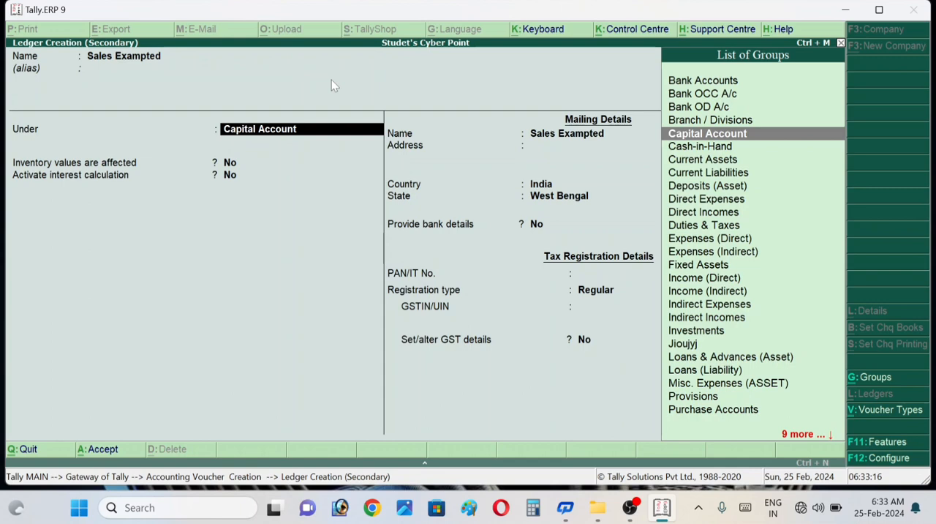
{"action": "type", "text": "Sa"}
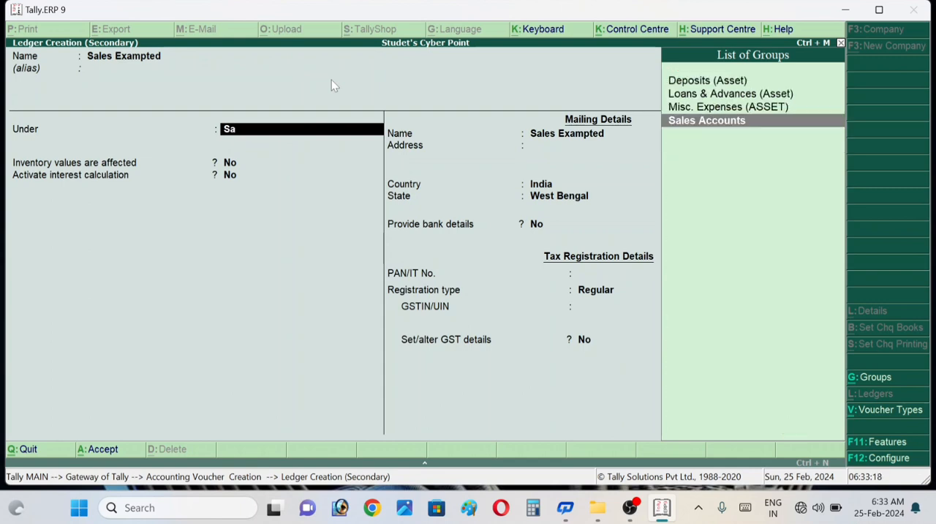
{"action": "key", "text": "Return"}
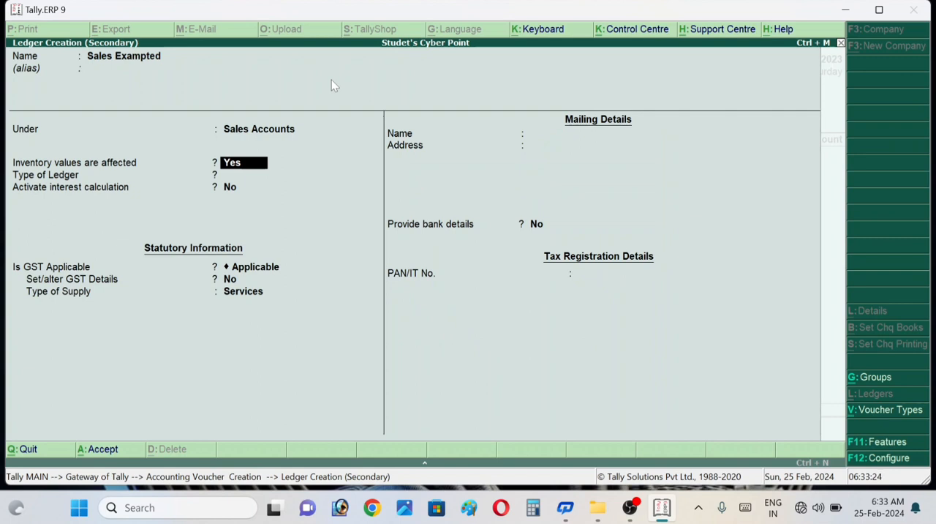
- Set the ledger's type of supply to Goods, keep its other defaults, and save it as the voucher's sales ledger
{"action": "key", "text": "Return"}
{"action": "key", "text": "Return"}
{"action": "key", "text": "Return"}
{"action": "key", "text": "Return"}
{"action": "key", "text": "Return"}
{"action": "key", "text": "Return"}
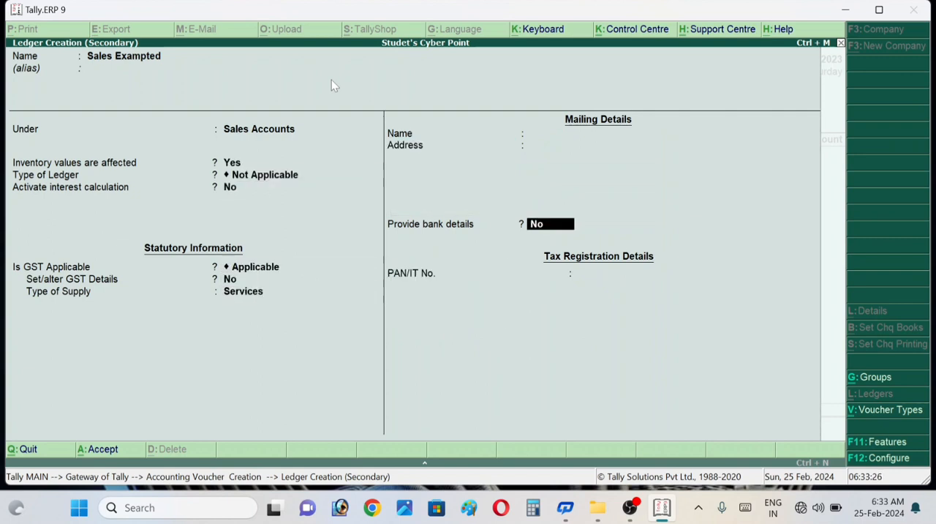
{"action": "key", "text": "BackSpace"}
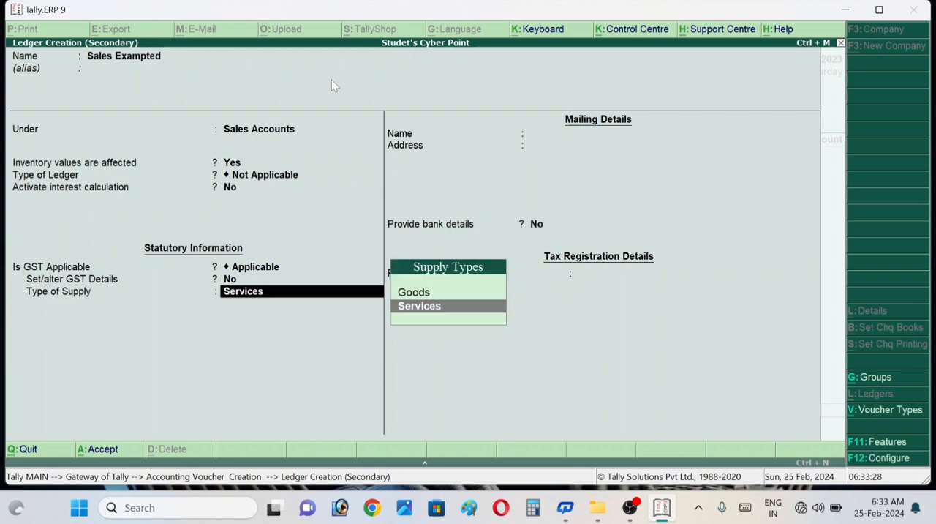
{"action": "key", "text": "Up"}
{"action": "key", "text": "Return"}
{"action": "key", "text": "Return"}
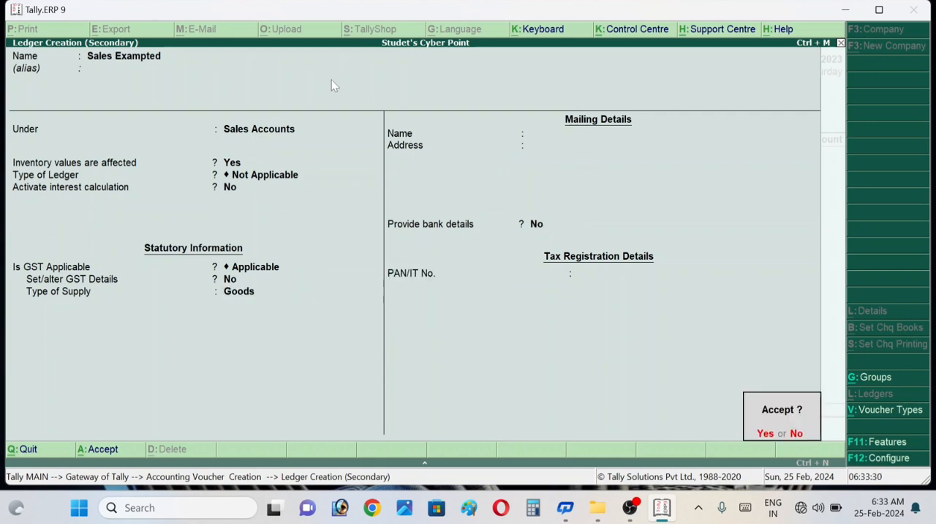
{"action": "key", "text": "Return"}
{"action": "key", "text": "Return"}
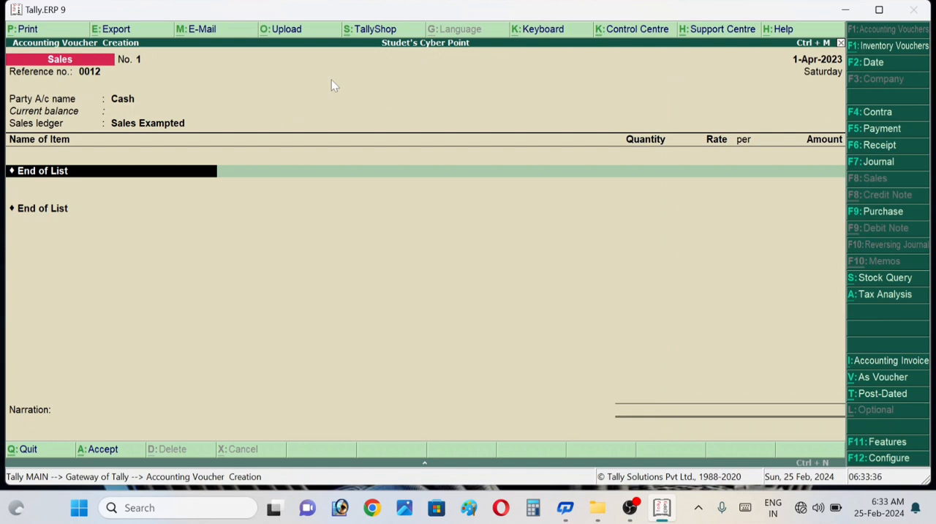
- Add the Laptop stock item with a quantity of 1 pcs at a rate of 25000 per pcs, and end the item list
{"action": "type", "text": "L"}
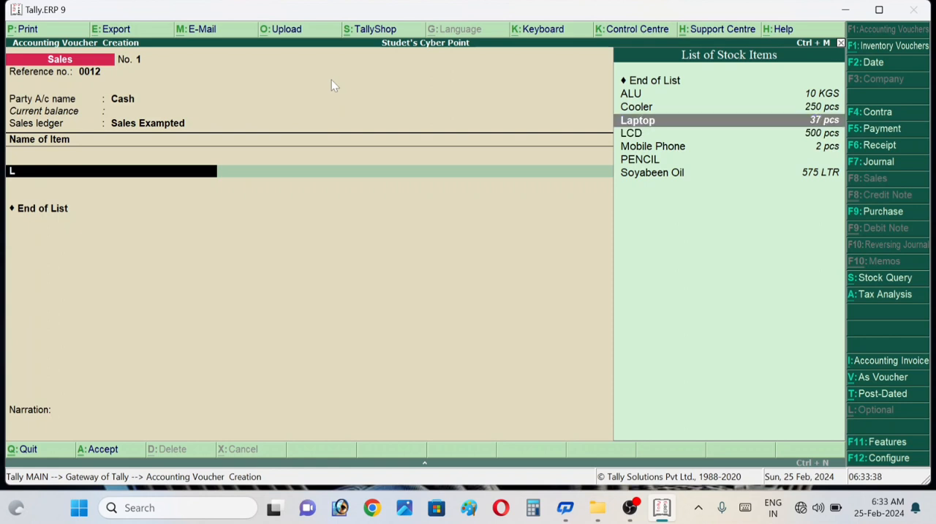
{"action": "key", "text": "Return"}
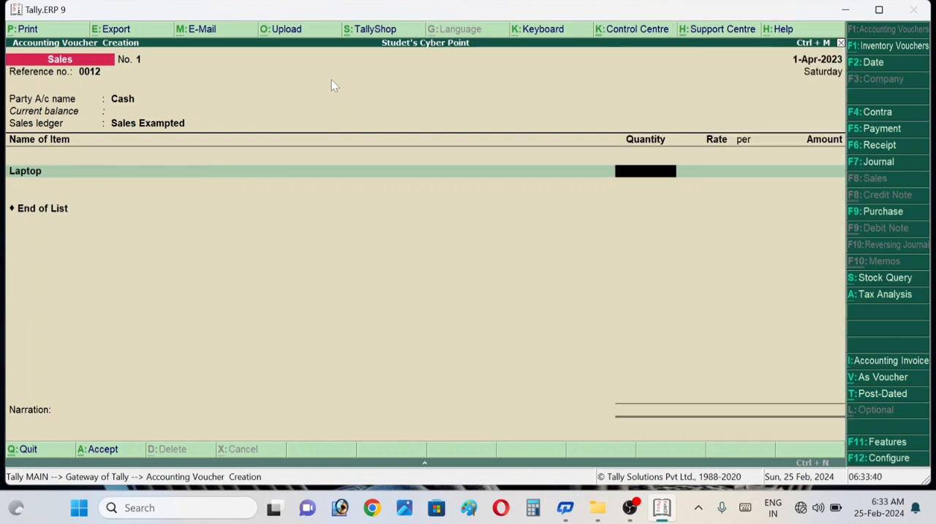
{"action": "type", "text": "1"}
{"action": "key", "text": "Return"}
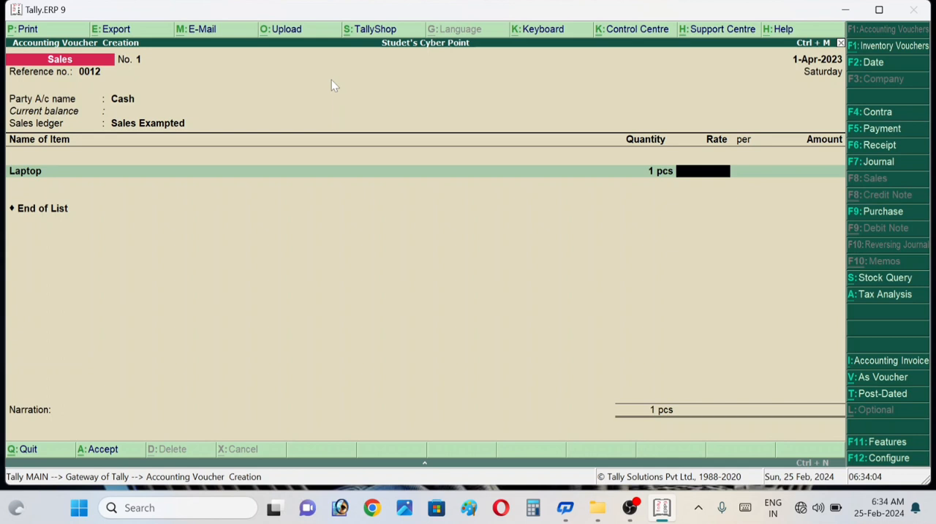
{"action": "type", "text": "25000"}
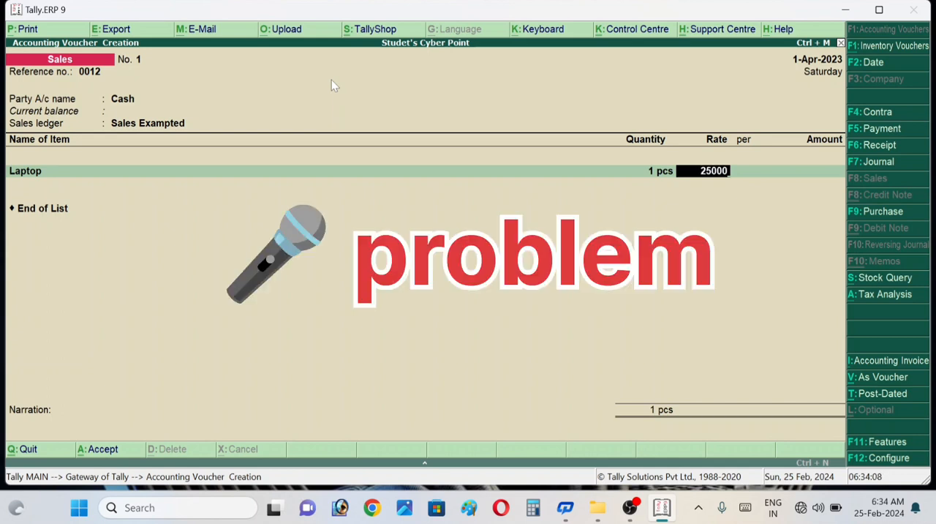
{"action": "key", "text": "Return"}
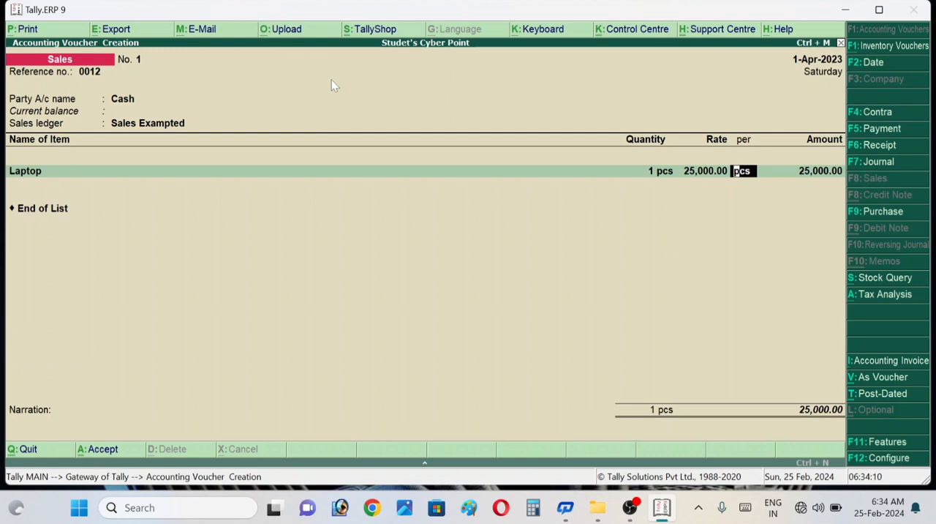
{"action": "key", "text": "Return"}
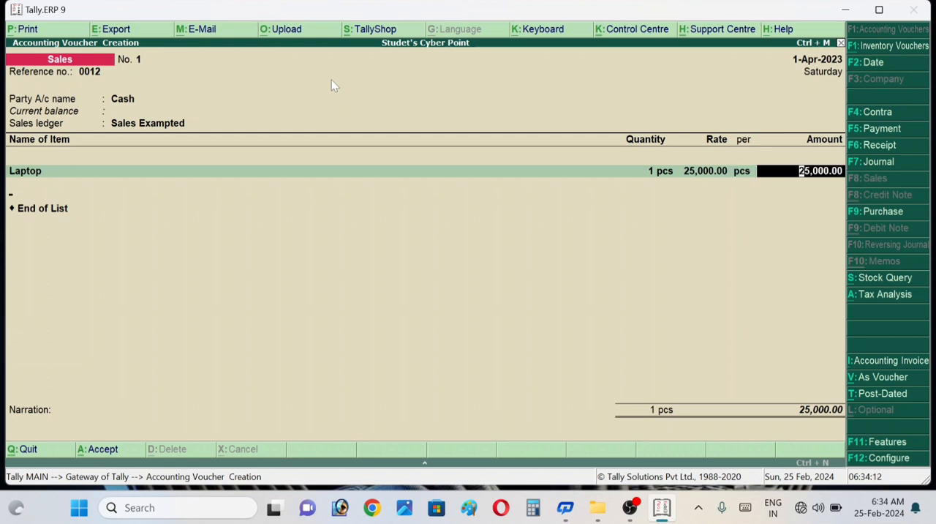
{"action": "key", "text": "Return"}
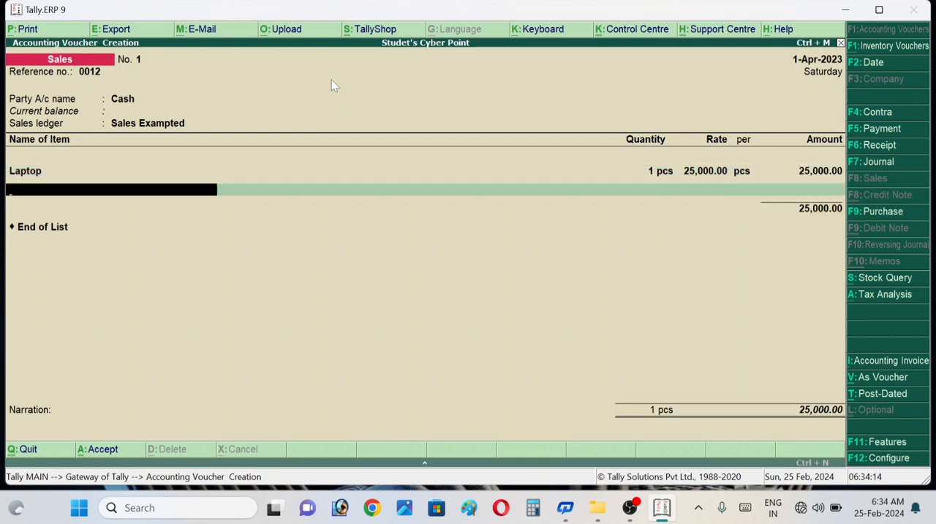
{"action": "key", "text": "Return"}
{"action": "key", "text": "Return"}
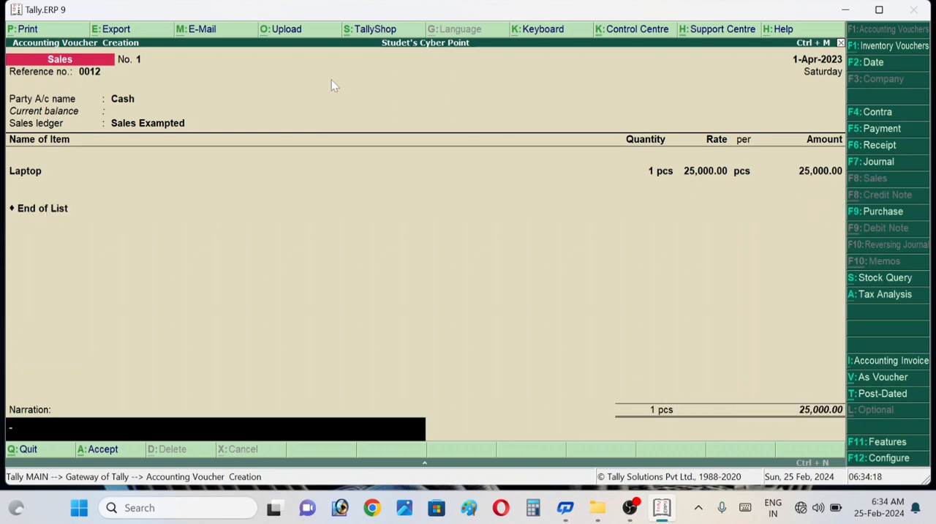
- Enter the narration "1 laptop sales to aic siswara" and save the sales voucher
{"action": "type", "text": "1 laptop sales to a"}
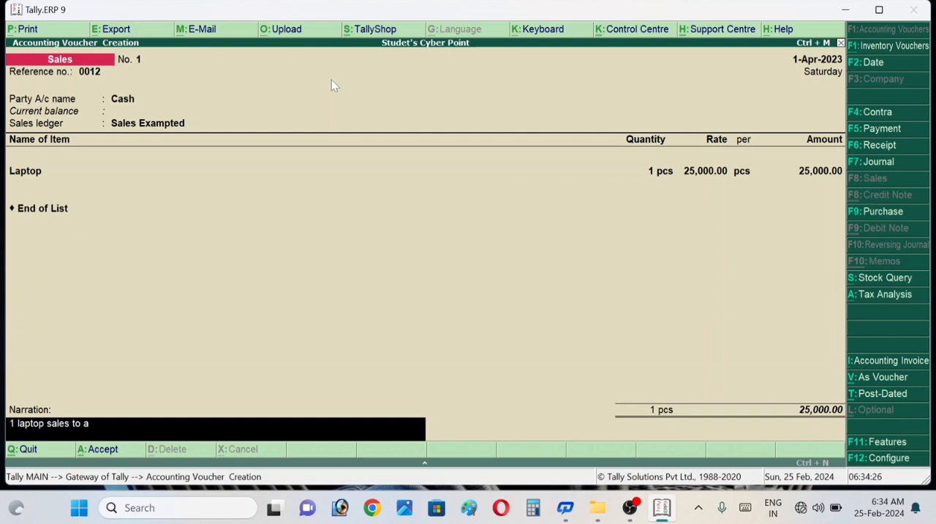
{"action": "type", "text": "cic siswara"}
{"action": "key", "text": "Return"}
{"action": "key", "text": "Return"}
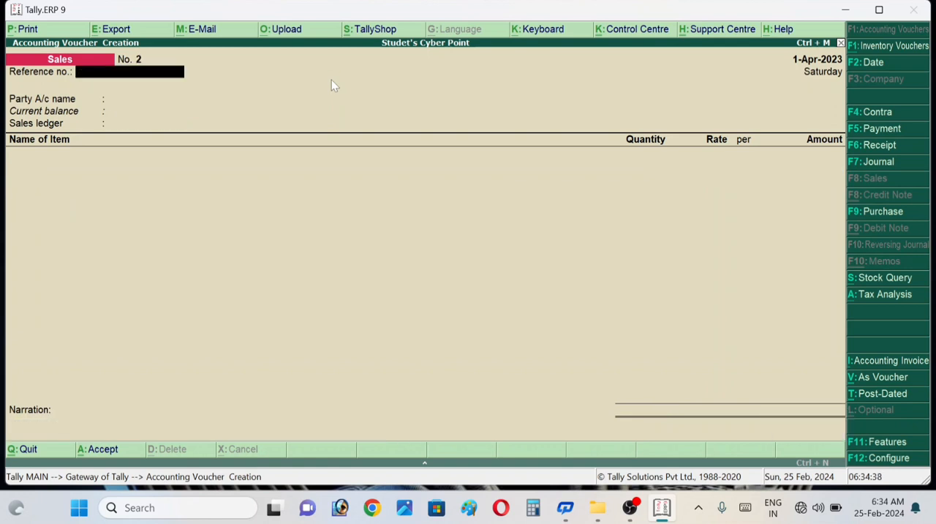